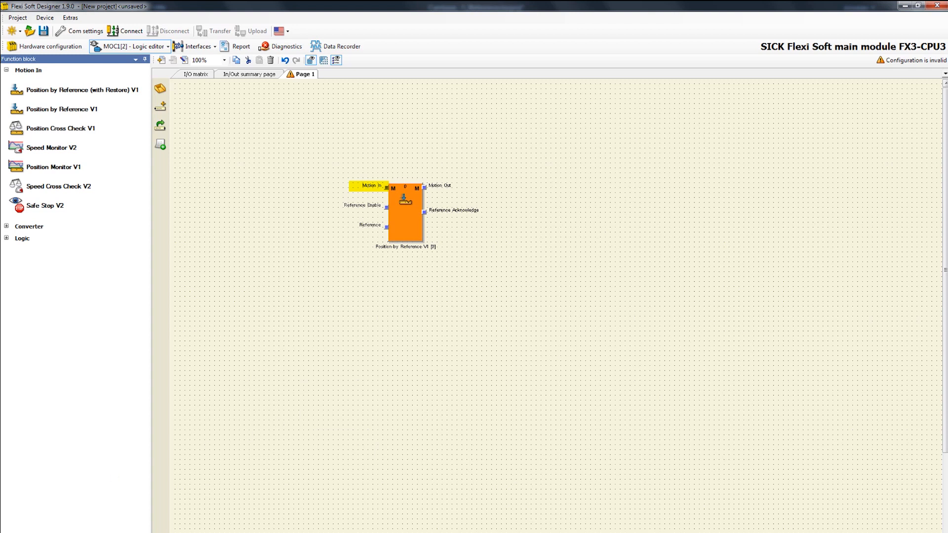
Place the encoder's Motion.Sine/Cosine, 1 Vpp.E1 input on the page and connect it to the block's Motion In.
{"action": "left_click", "coordinate": [24, 531]}
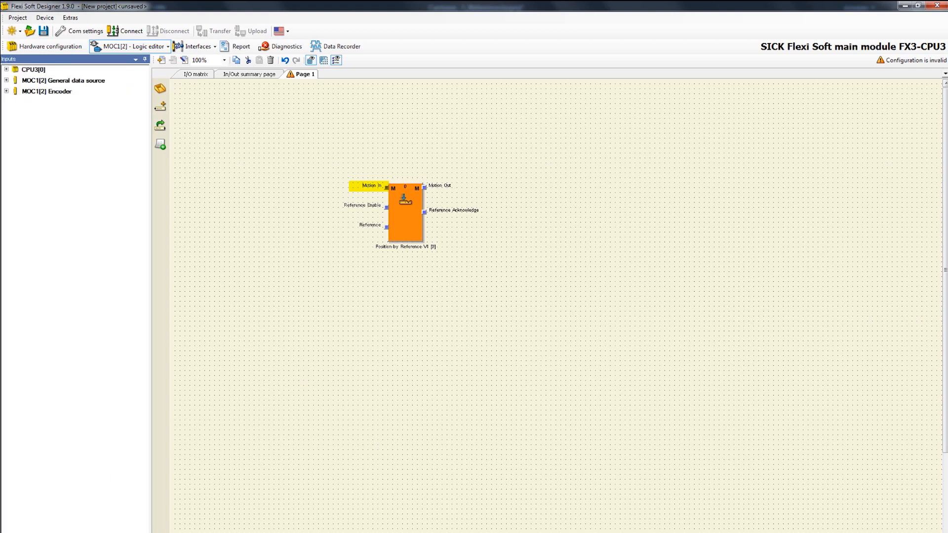
{"action": "double_click", "coordinate": [54, 91]}
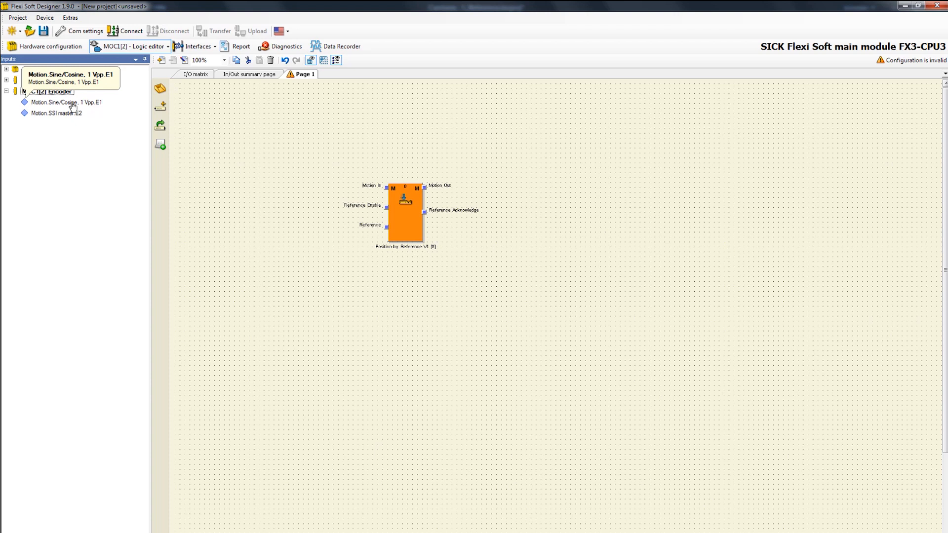
{"action": "left_click_drag", "start_coordinate": [73, 105], "coordinate": [265, 184]}
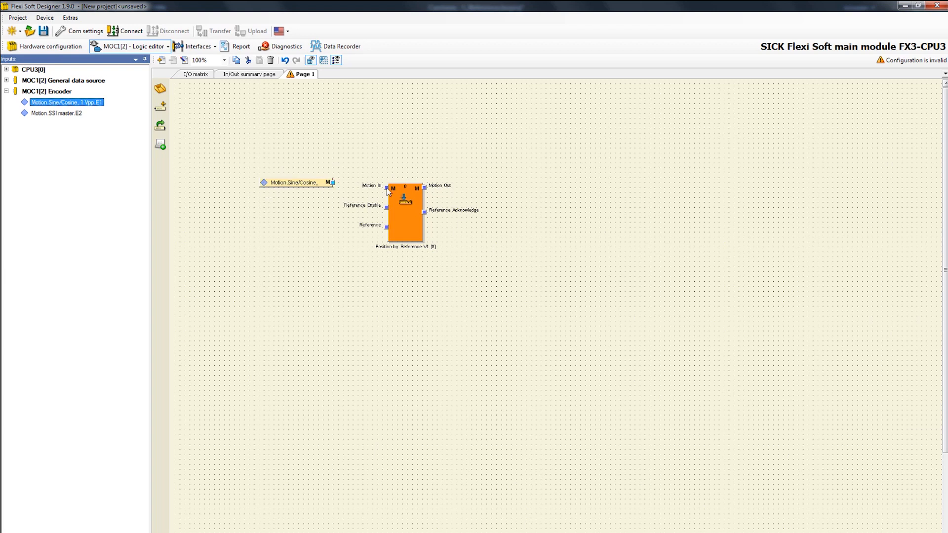
{"action": "left_click_drag", "start_coordinate": [386, 188], "coordinate": [333, 186]}
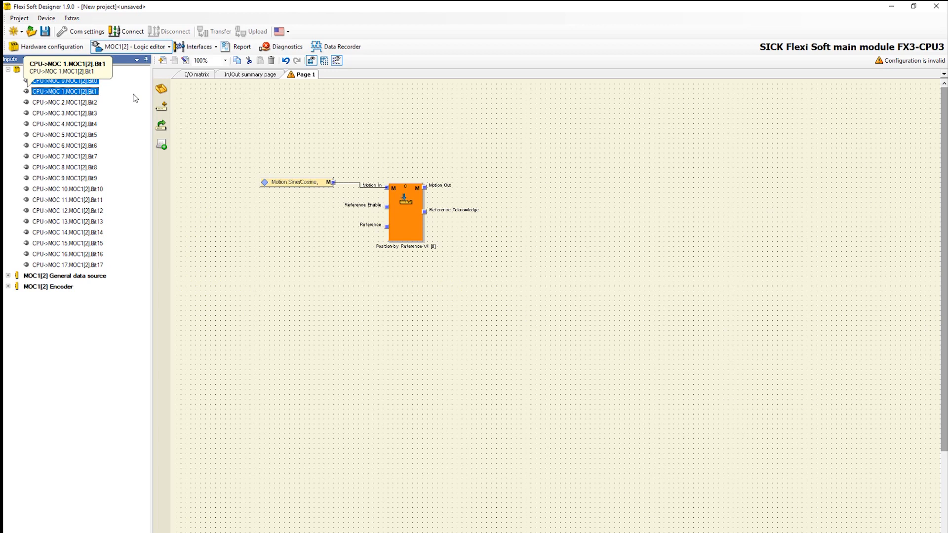
In the main logic editor, place the CPU->MOC 0 and CPU->MOC 1 outputs and wire them to Routing N:N outputs 1 and 2.
{"action": "left_click", "coordinate": [141, 46]}
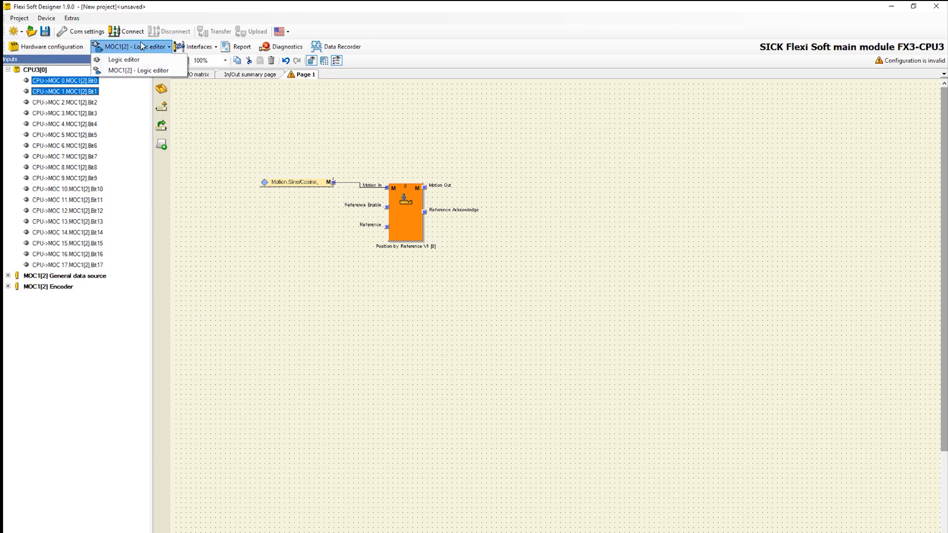
{"action": "left_click", "coordinate": [143, 60]}
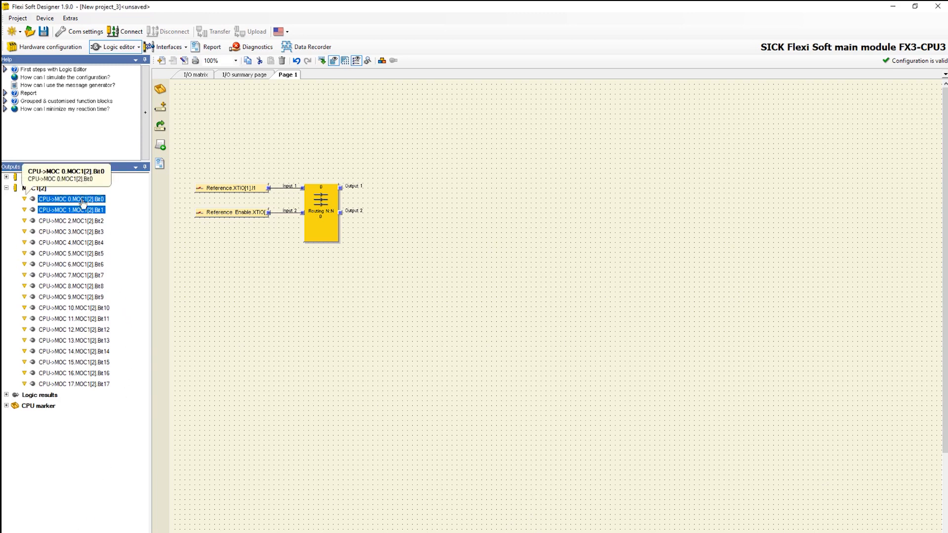
{"action": "left_click_drag", "start_coordinate": [82, 202], "coordinate": [412, 203]}
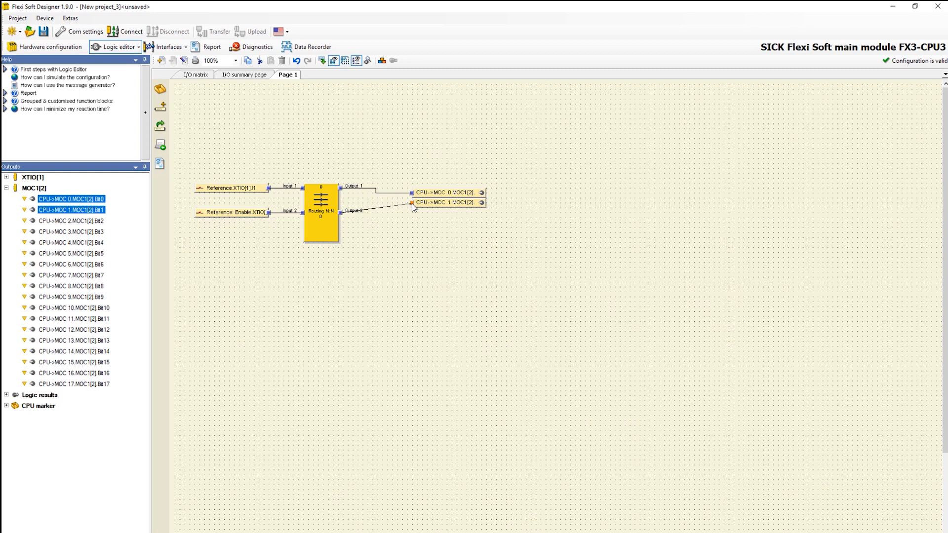
Rename the CPU->MOC 0 process image bit as Reference.
{"action": "right_click", "coordinate": [442, 197]}
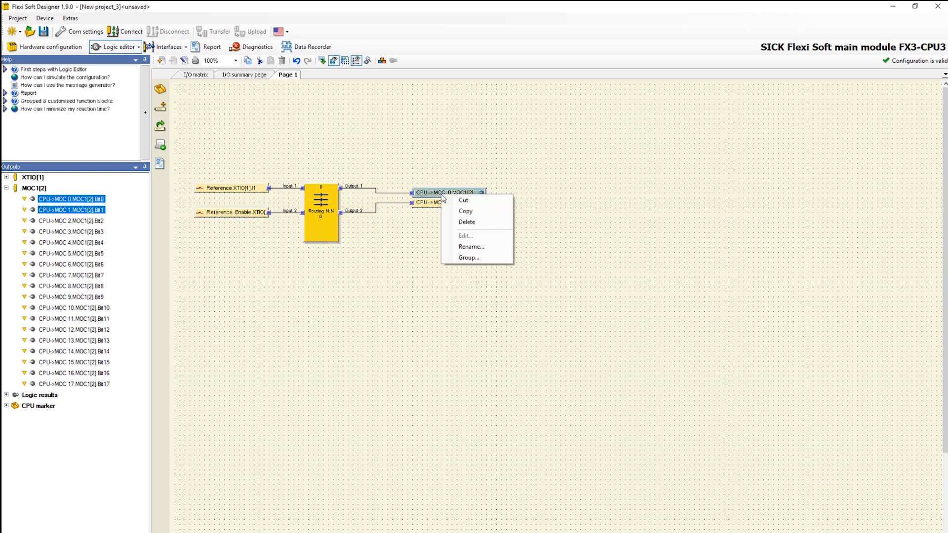
{"action": "left_click", "coordinate": [470, 247]}
{"action": "type", "text": "Ref"}
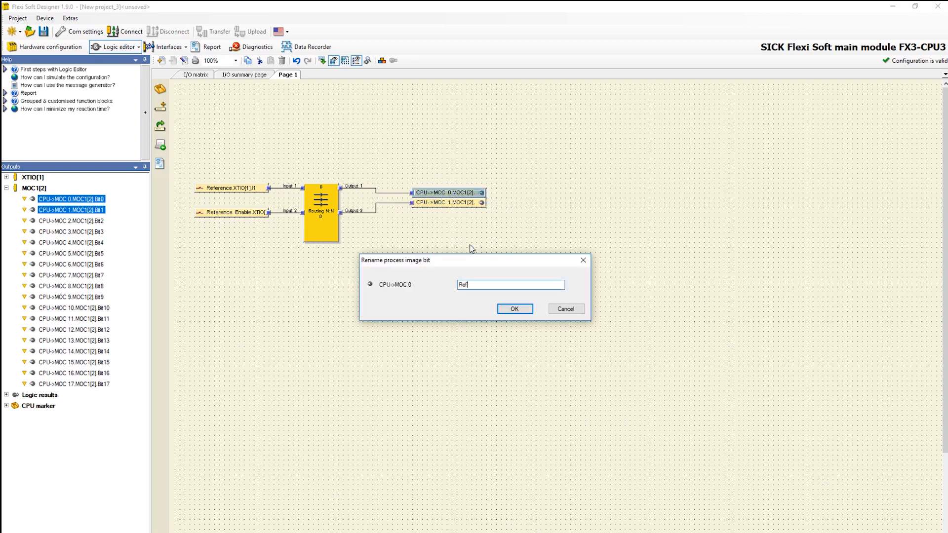
{"action": "type", "text": "erence"}
{"action": "key", "text": "Return"}
Rename the CPU->MOC 1 process image bit as Reference Enable.
{"action": "right_click", "coordinate": [460, 203]}
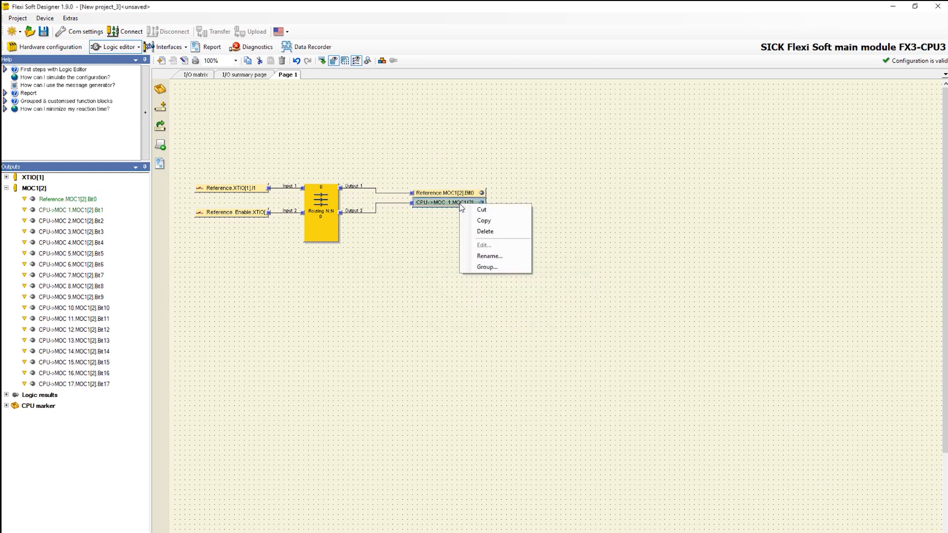
{"action": "left_click", "coordinate": [475, 256]}
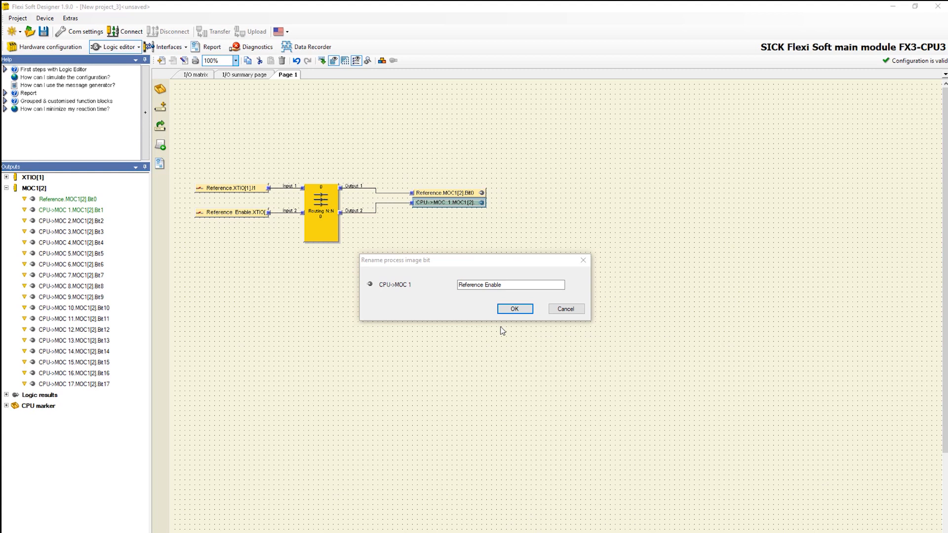
{"action": "left_click", "coordinate": [512, 310]}
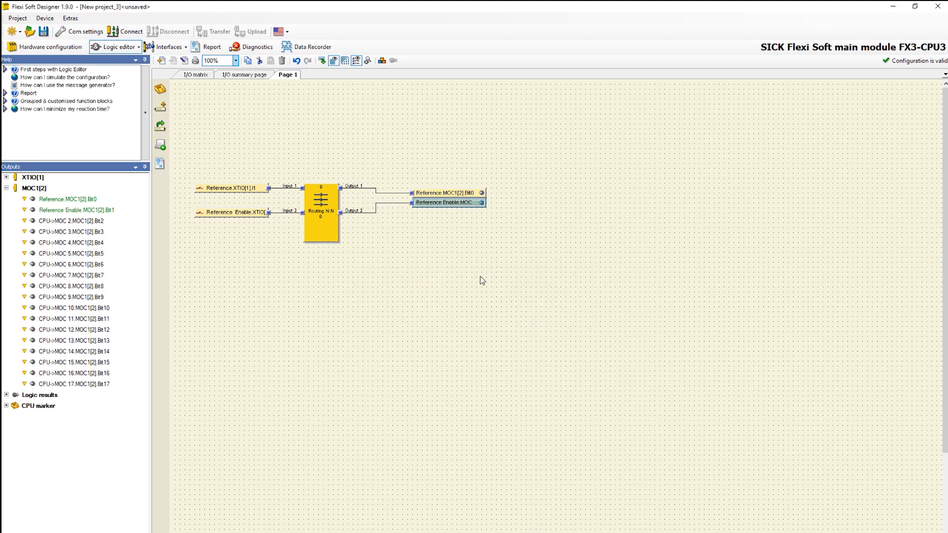
In the MOC1[2] logic editor, place both renamed bits, connecting Reference (Bit0) to the Reference Enable input and Reference Enable (Bit1) to the Reference input.
{"action": "left_click", "coordinate": [121, 47]}
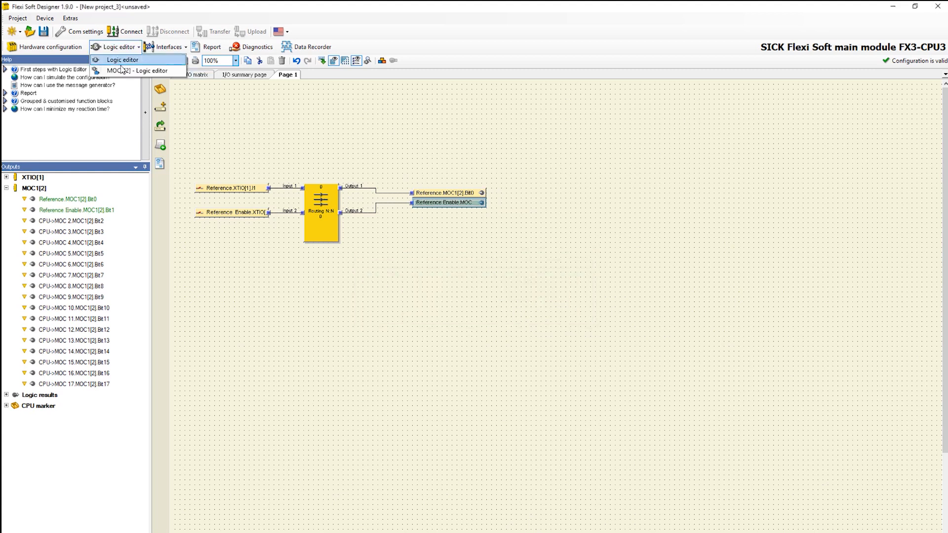
{"action": "left_click", "coordinate": [119, 71]}
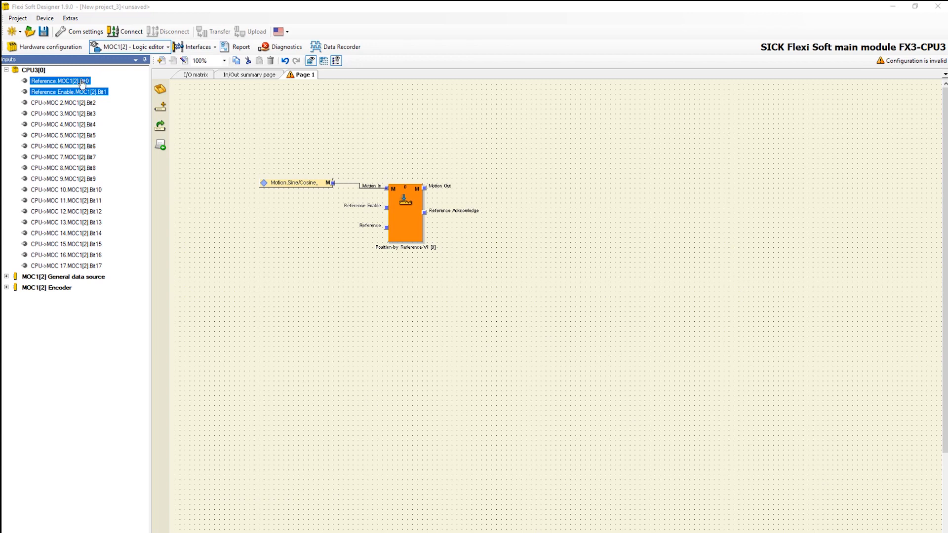
{"action": "left_click_drag", "start_coordinate": [83, 83], "coordinate": [266, 217]}
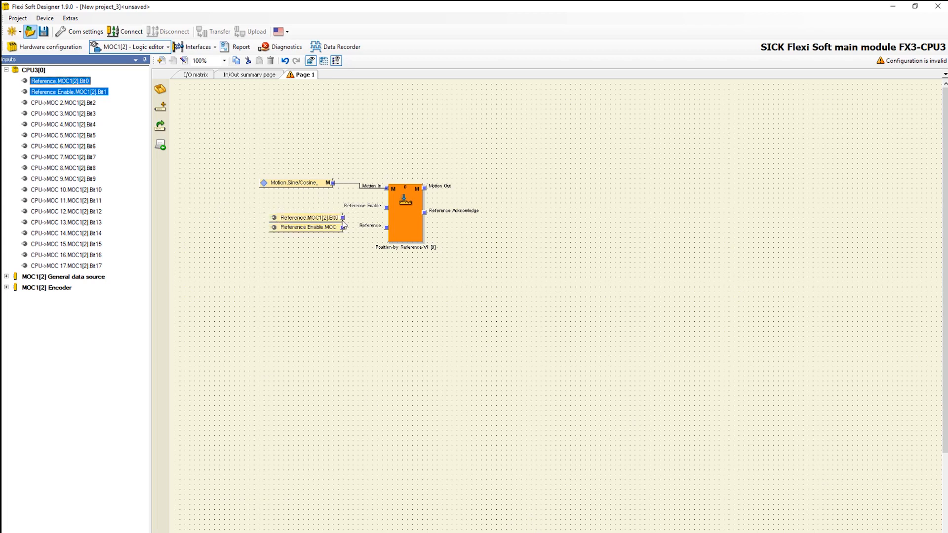
{"action": "left_click_drag", "start_coordinate": [385, 217], "coordinate": [387, 208]}
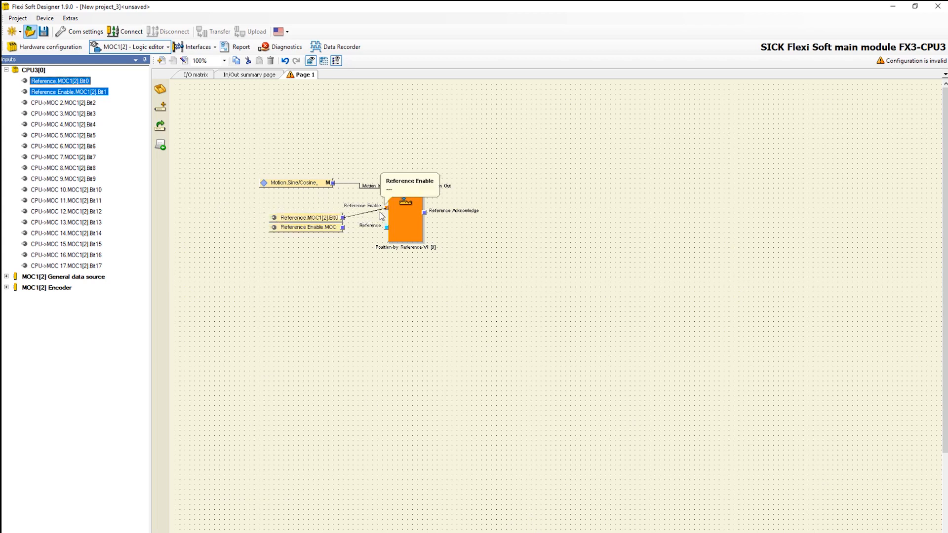
{"action": "left_click_drag", "start_coordinate": [344, 231], "coordinate": [387, 228]}
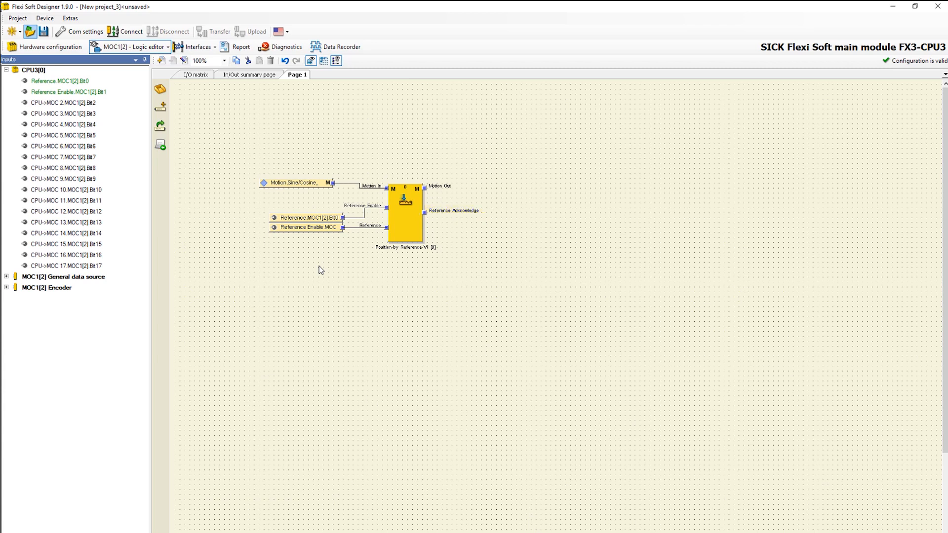
Enable the periodic position in the Position by Reference block's units and clear the Periodic Position Length.
{"action": "double_click", "coordinate": [391, 218]}
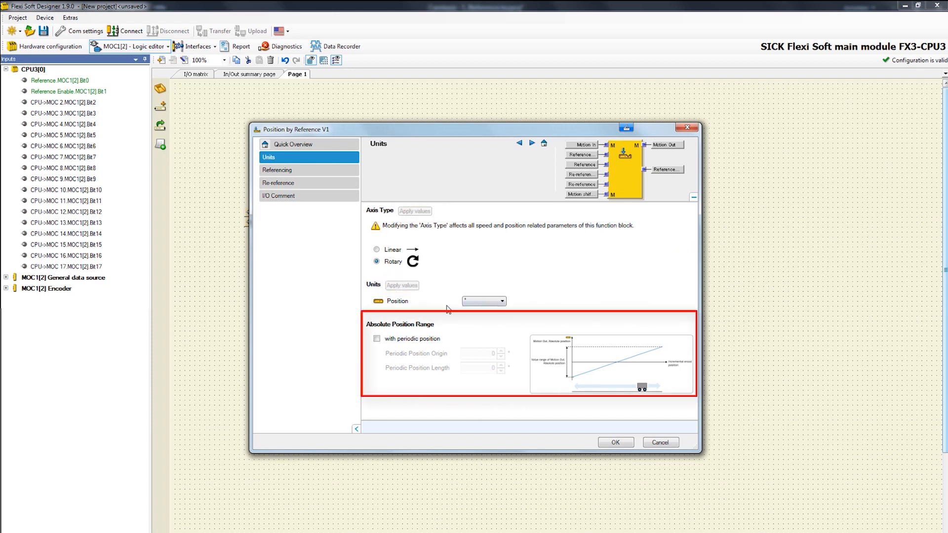
{"action": "left_click", "coordinate": [377, 339]}
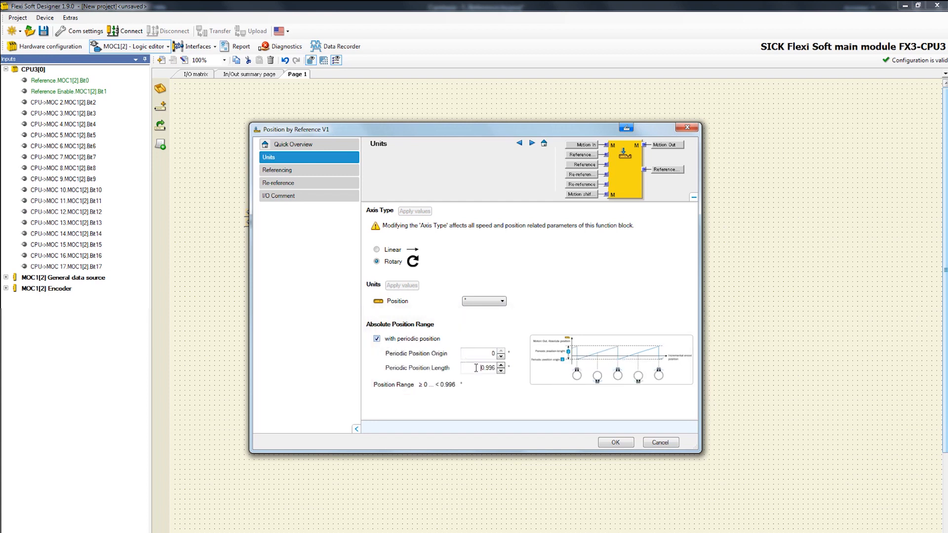
{"action": "key", "text": "BackSpace"}
{"action": "key", "text": "BackSpace"}
{"action": "key", "text": "BackSpace"}
{"action": "key", "text": "BackSpace"}
{"action": "key", "text": "BackSpace"}
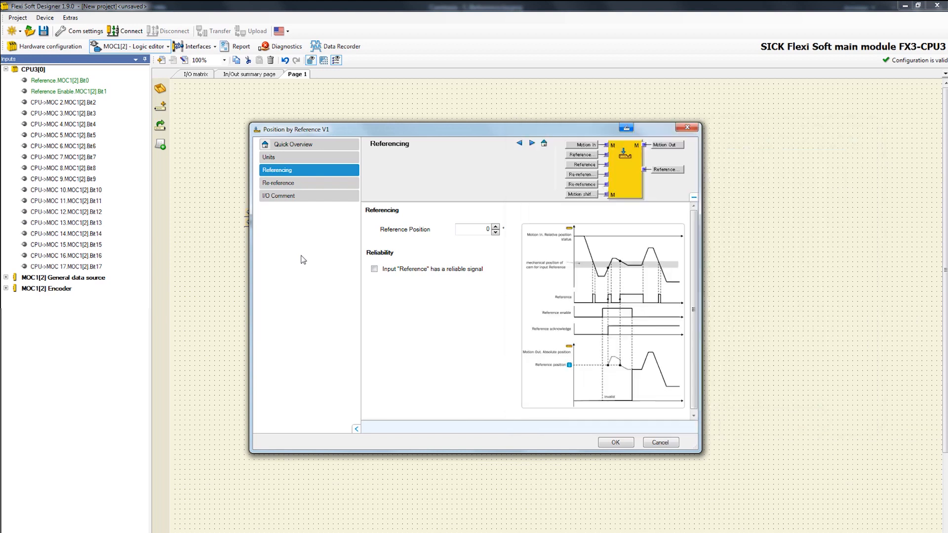
Mark the Reference input as having a reliable signal and enable re-referencing.
{"action": "left_click", "coordinate": [375, 269]}
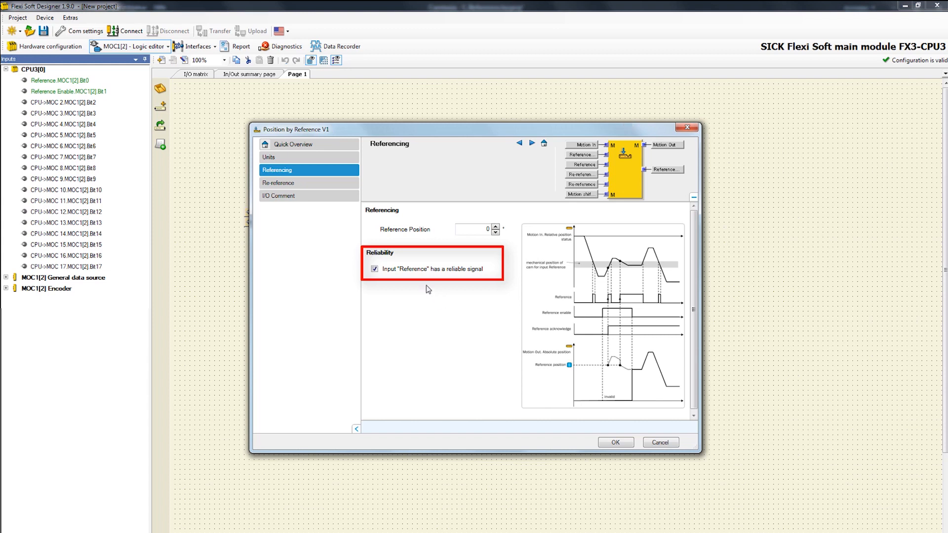
{"action": "left_click", "coordinate": [305, 183]}
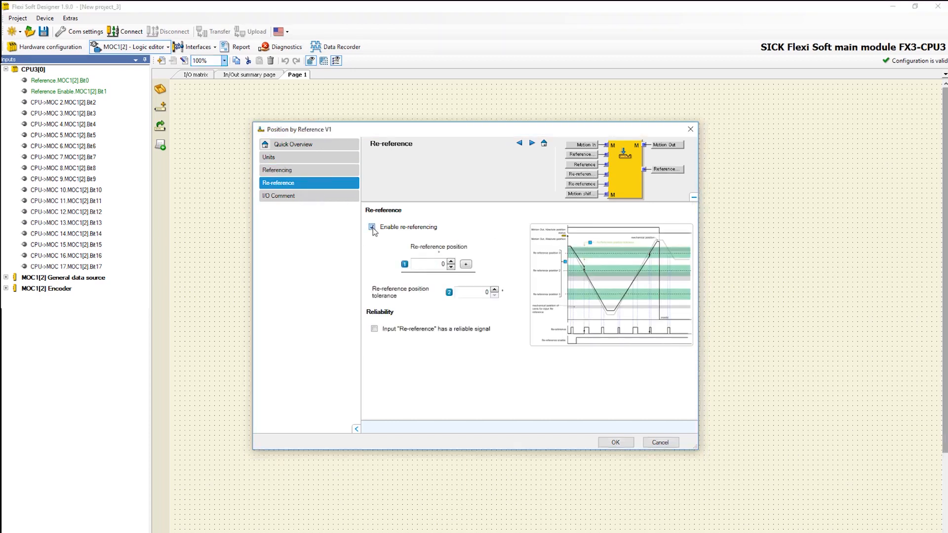
{"action": "left_click", "coordinate": [372, 227]}
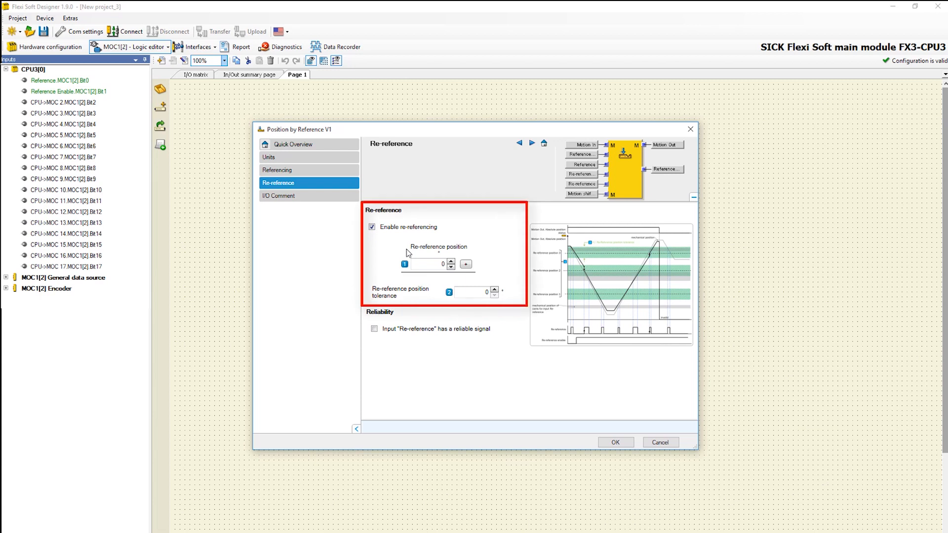
Add three re-reference positions at 60°, 120° and 240°.
{"action": "left_click", "coordinate": [435, 266]}
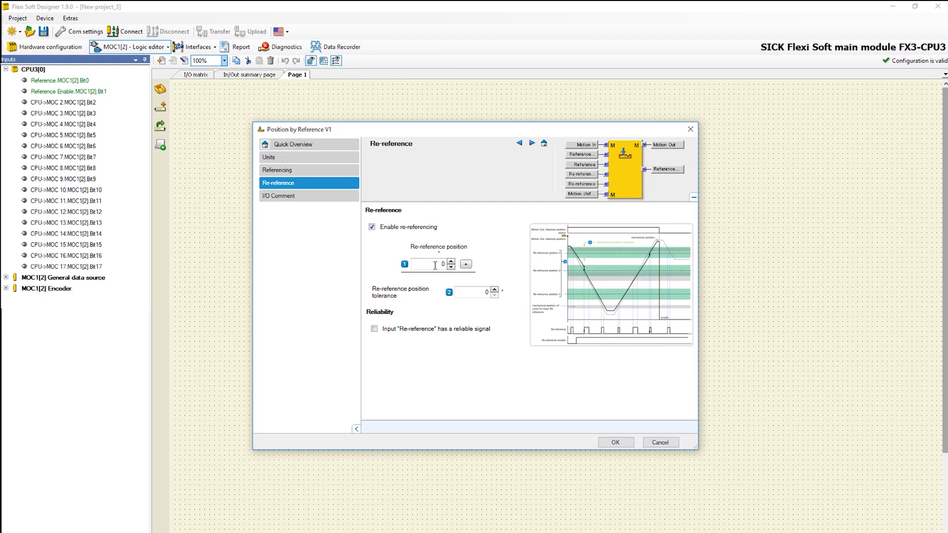
{"action": "type", "text": "4"}
{"action": "left_click", "coordinate": [467, 265]}
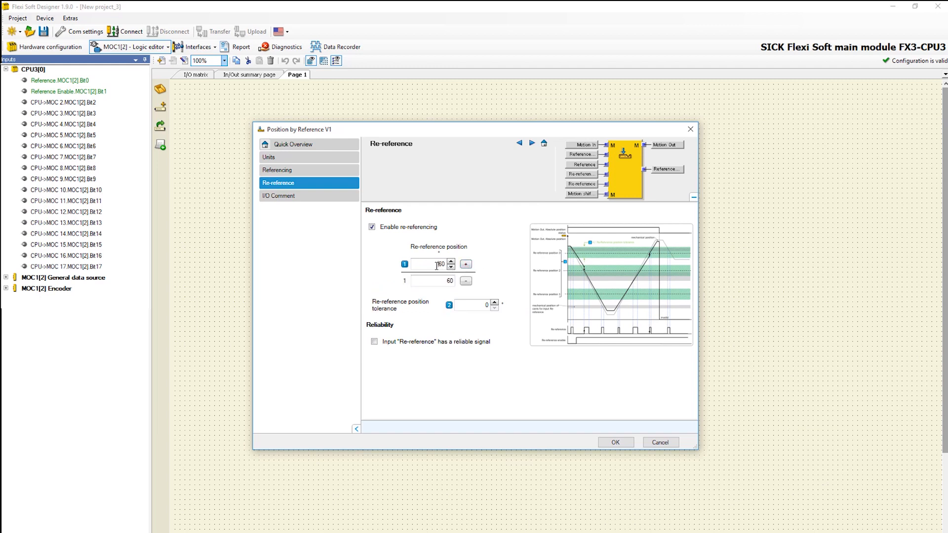
{"action": "type", "text": "120"}
{"action": "left_click", "coordinate": [467, 265]}
{"action": "type", "text": "240"}
{"action": "left_click", "coordinate": [466, 265]}
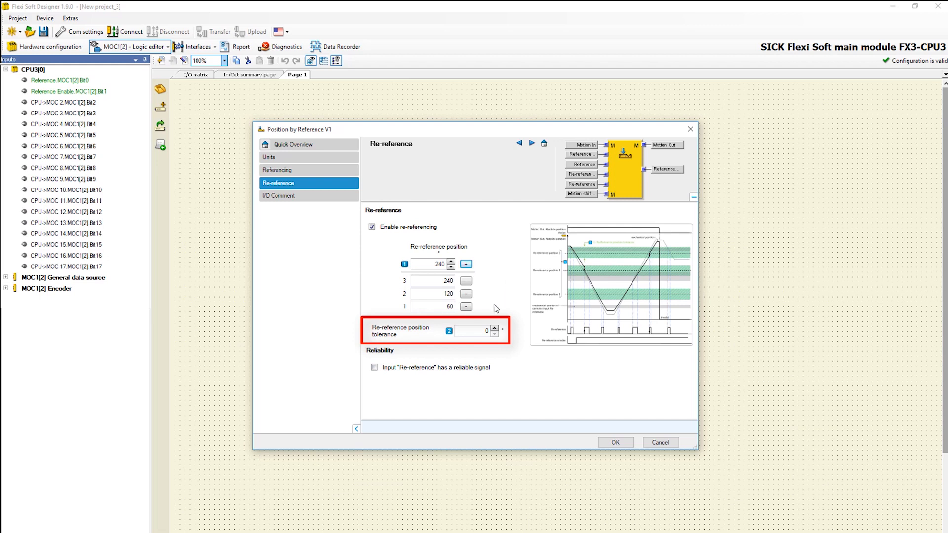
Set the re-reference position tolerance to 12° and apply the Position by Reference settings.
{"action": "left_click", "coordinate": [482, 330]}
{"action": "key", "text": "BackSpace"}
{"action": "key", "text": "Delete"}
{"action": "type", "text": "12"}
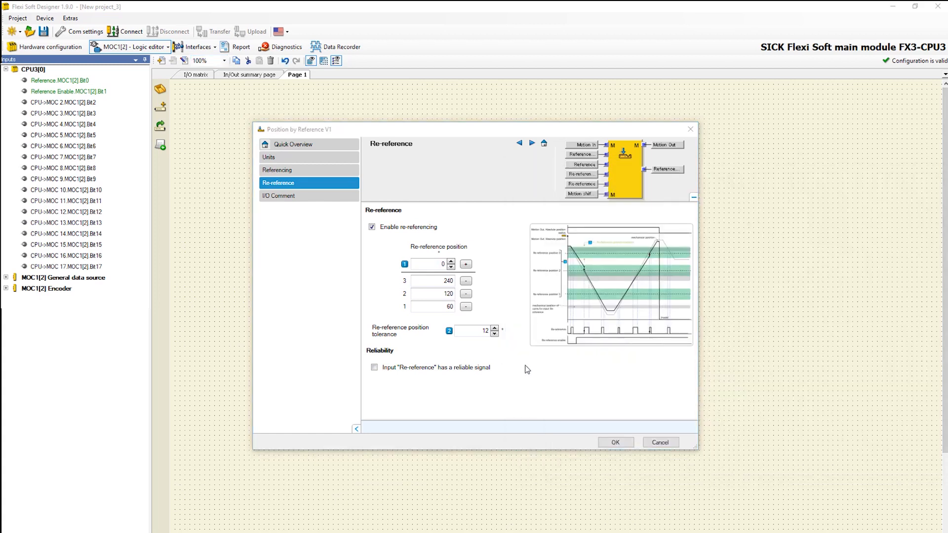
{"action": "left_click", "coordinate": [611, 440]}
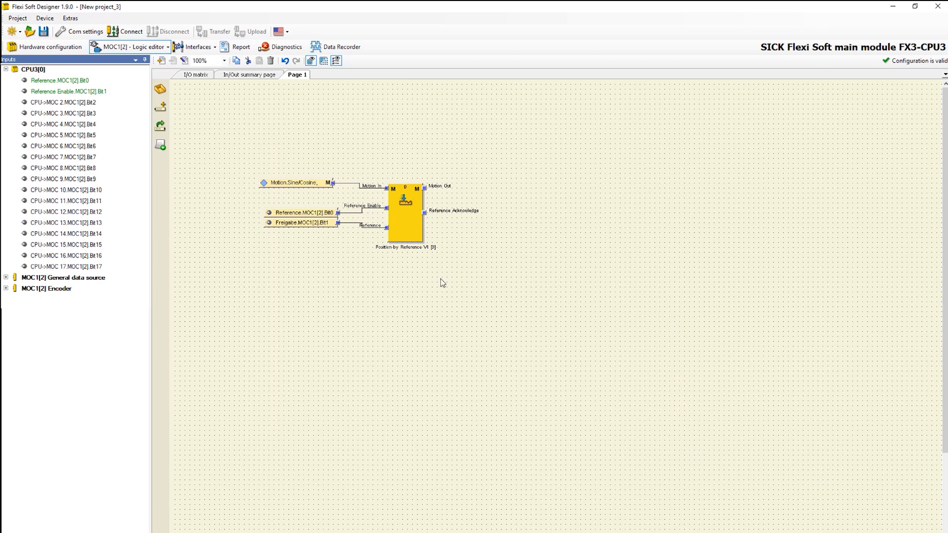